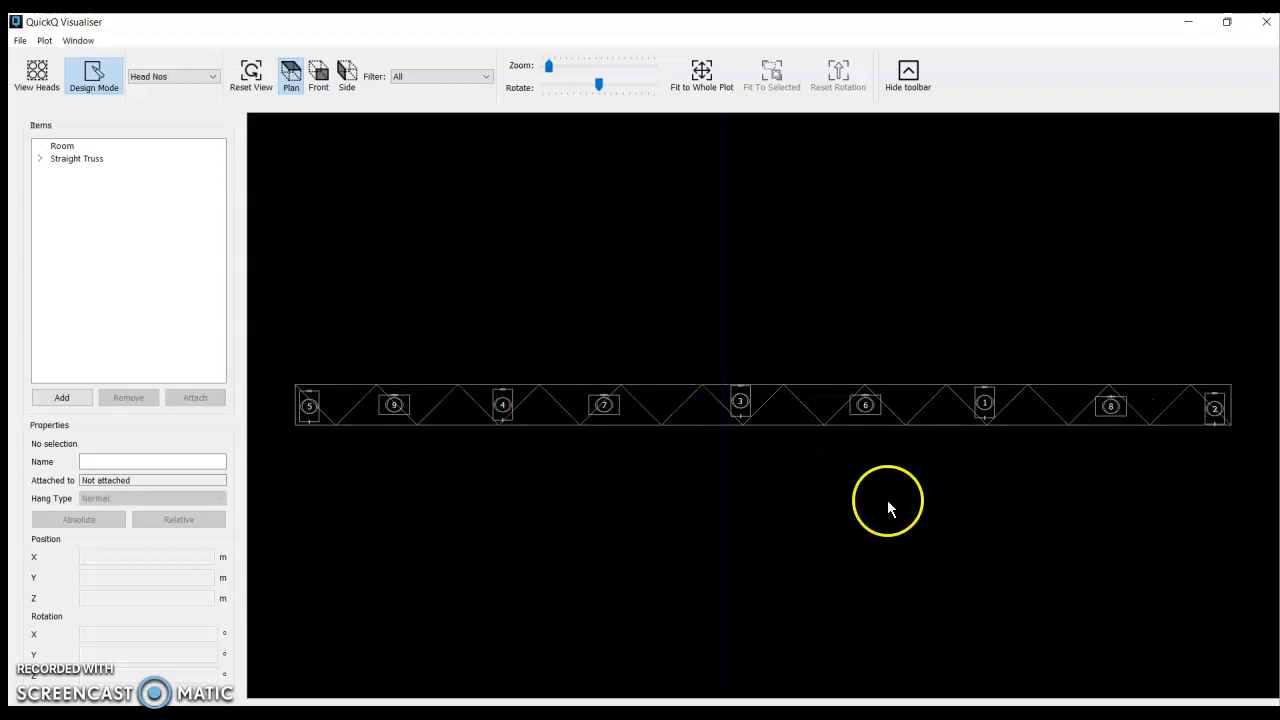
Step: Set up the paperwork report without patch sheets, the DMX numbers plot, the front view plot, or individual plots of each lighting position
left_click(45, 42)
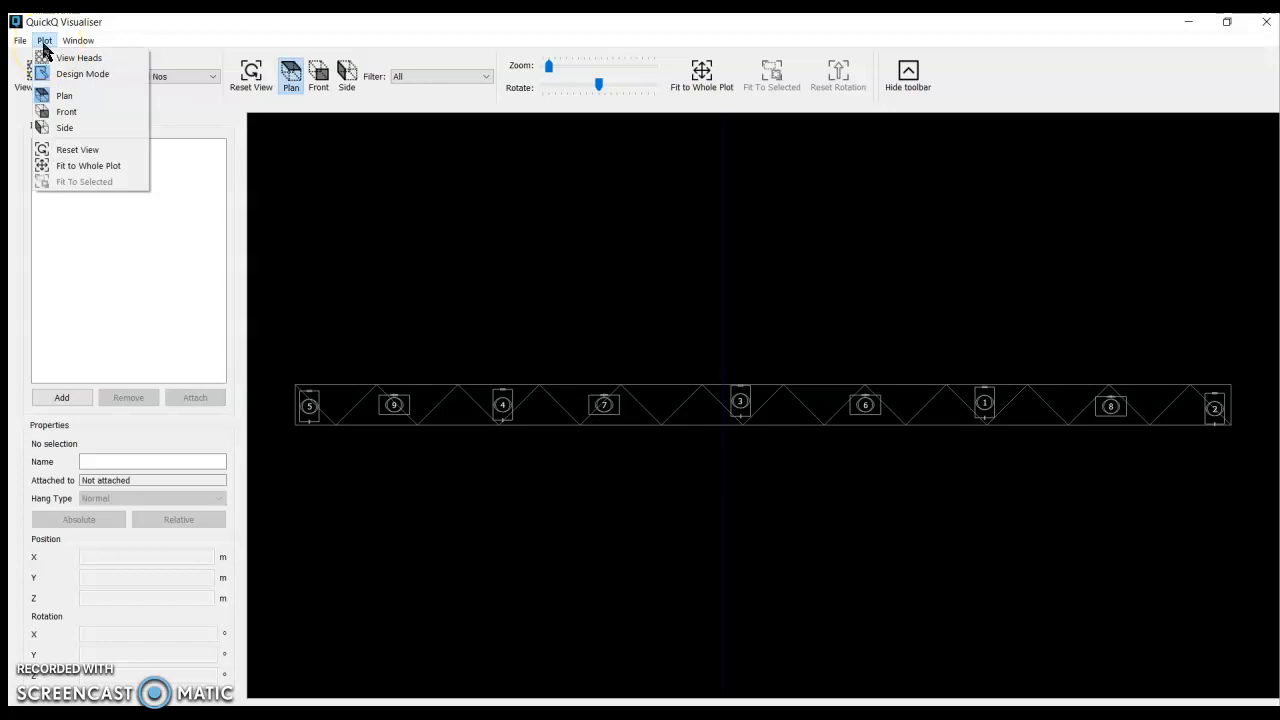
left_click(20, 41)
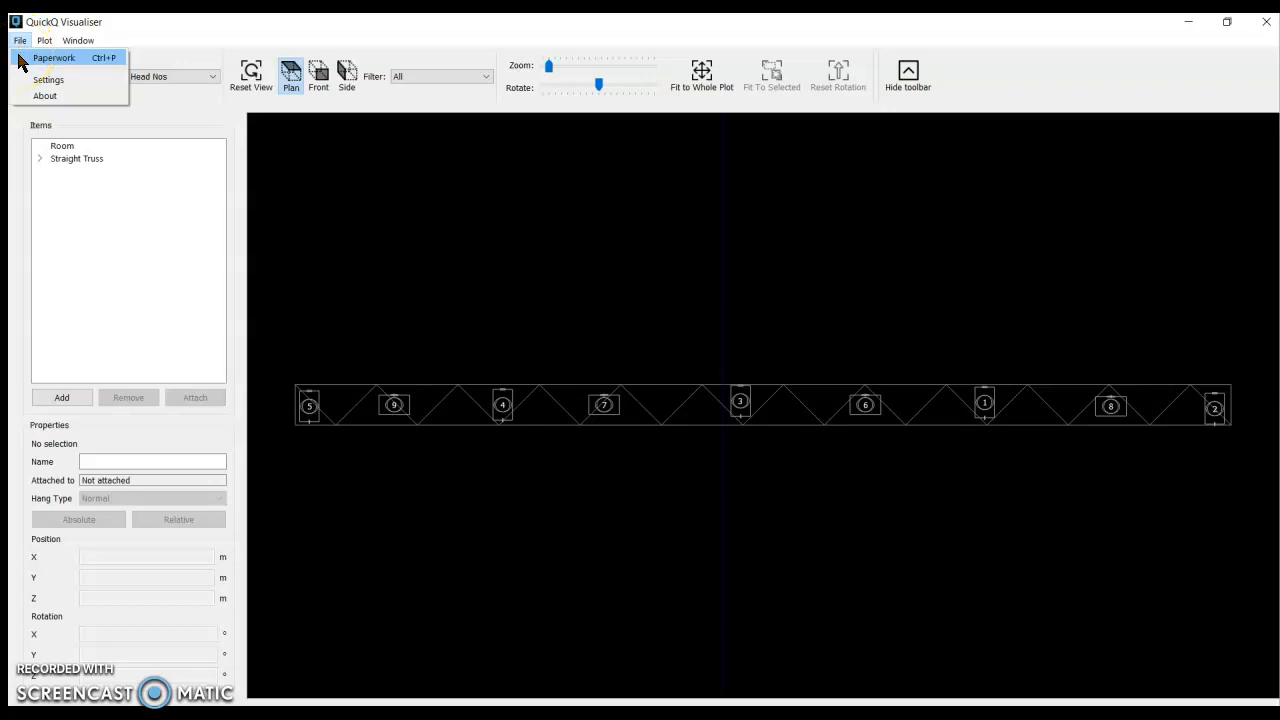
left_click(50, 58)
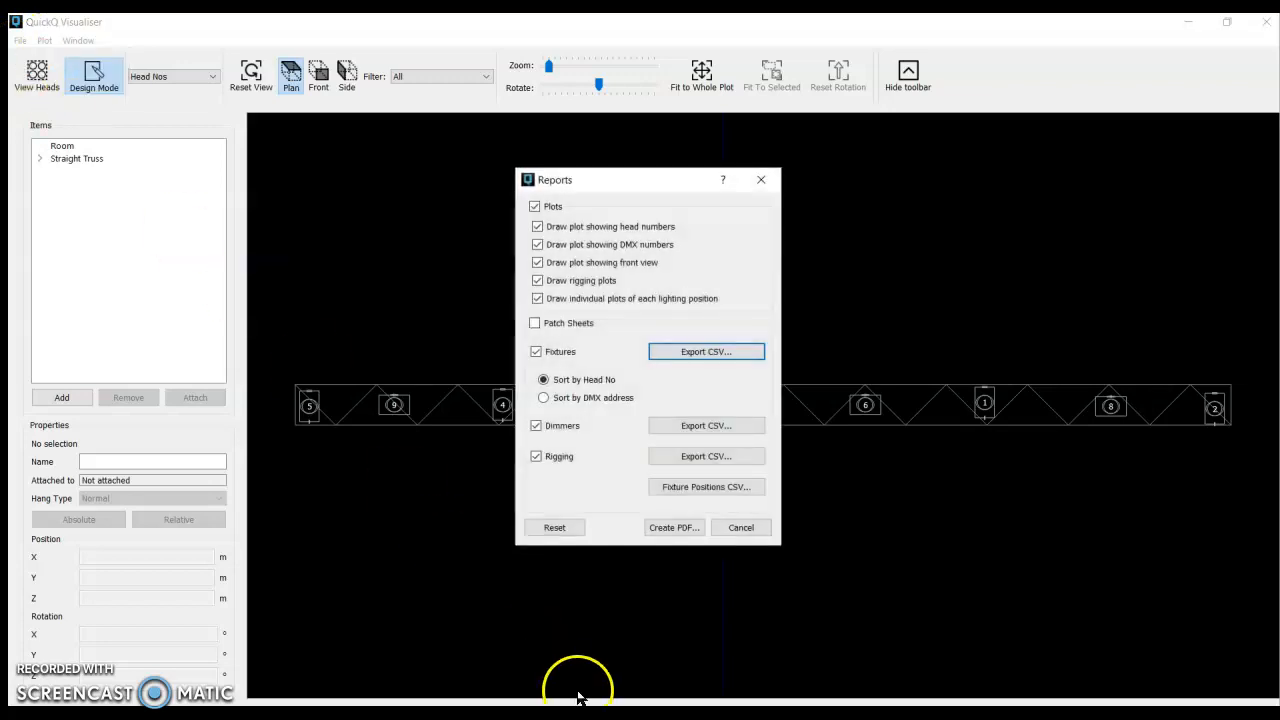
left_click(535, 323)
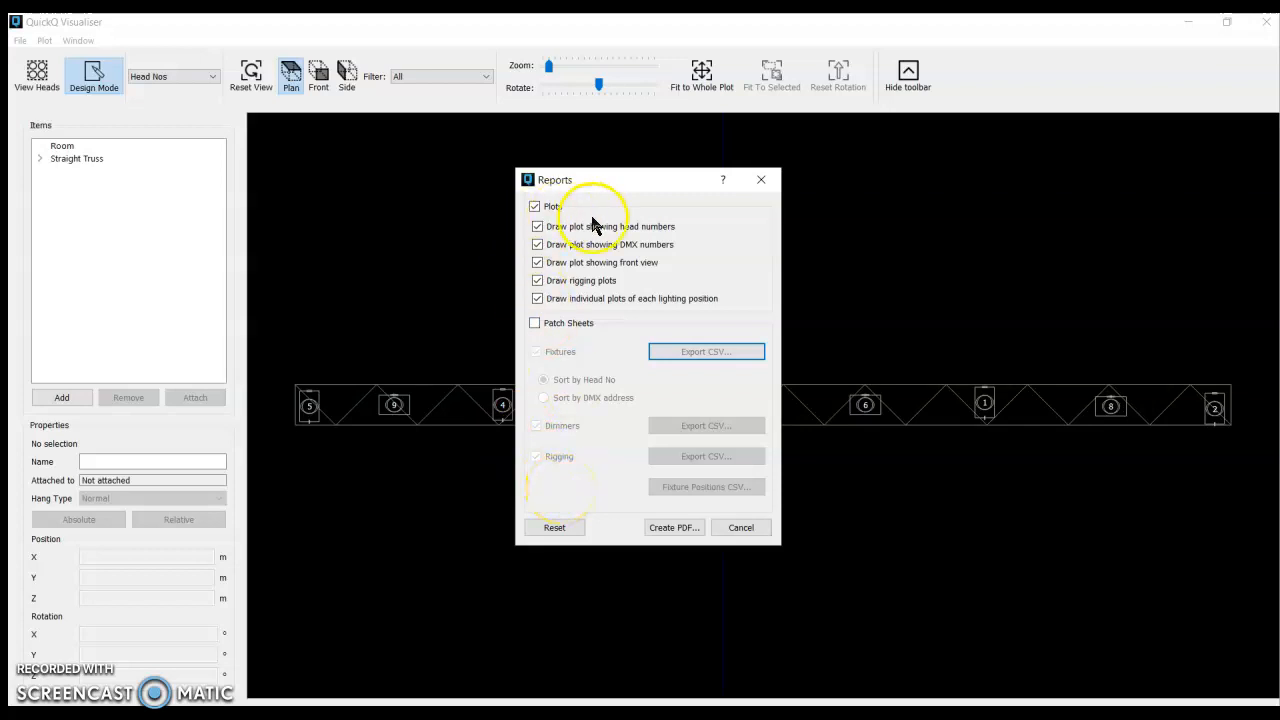
left_click(538, 245)
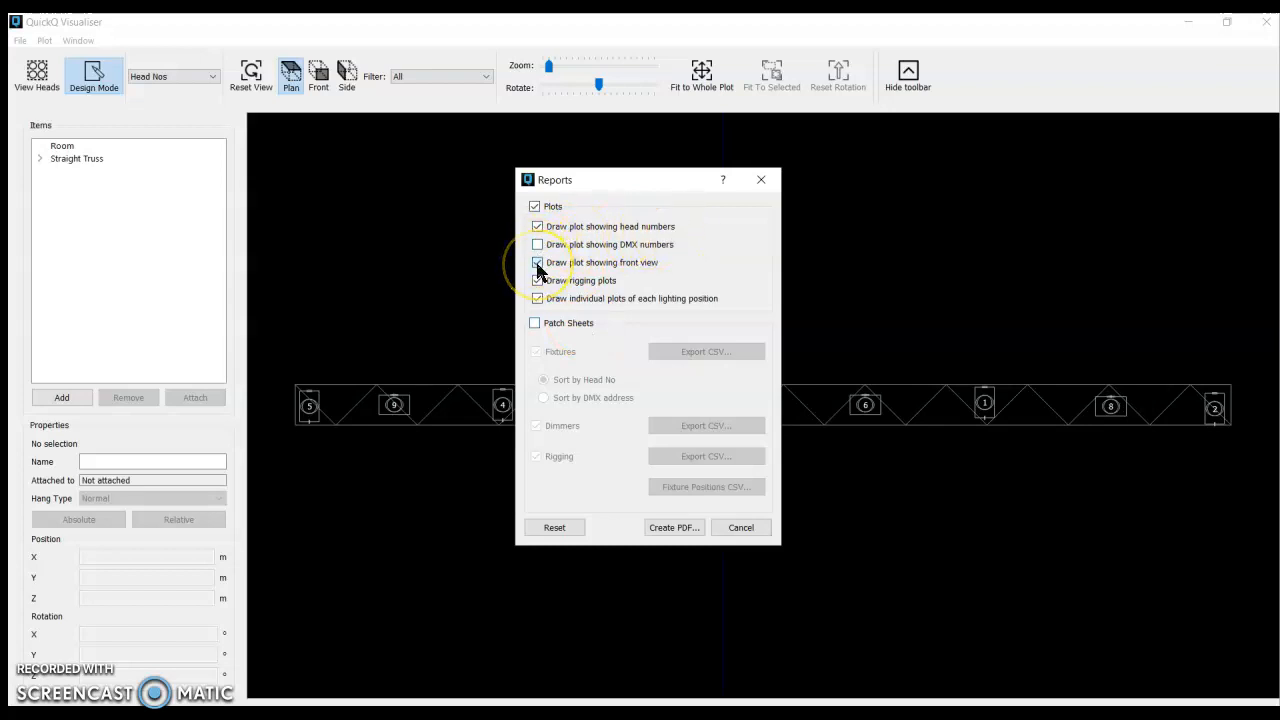
left_click(537, 266)
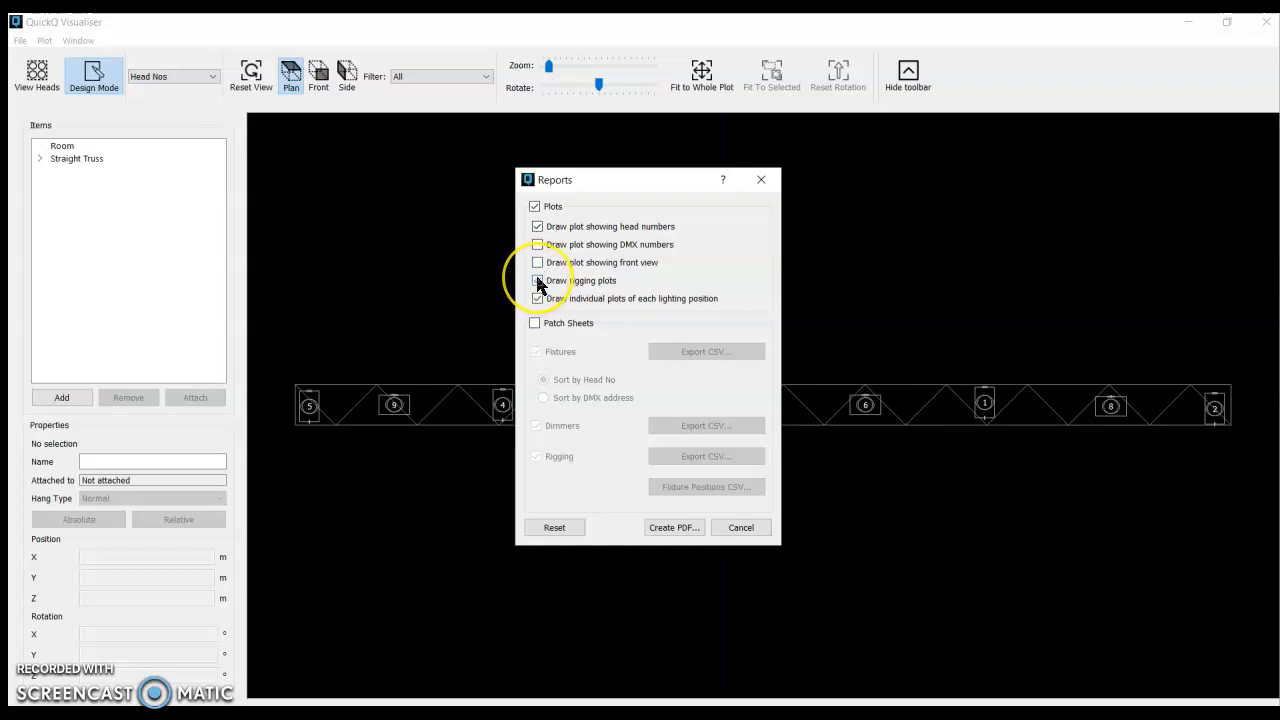
left_click(537, 298)
Step: Start creating the paperwork PDF and choose the 10STEM2022 folder on USB Drive (D:) as its save location
left_click(660, 530)
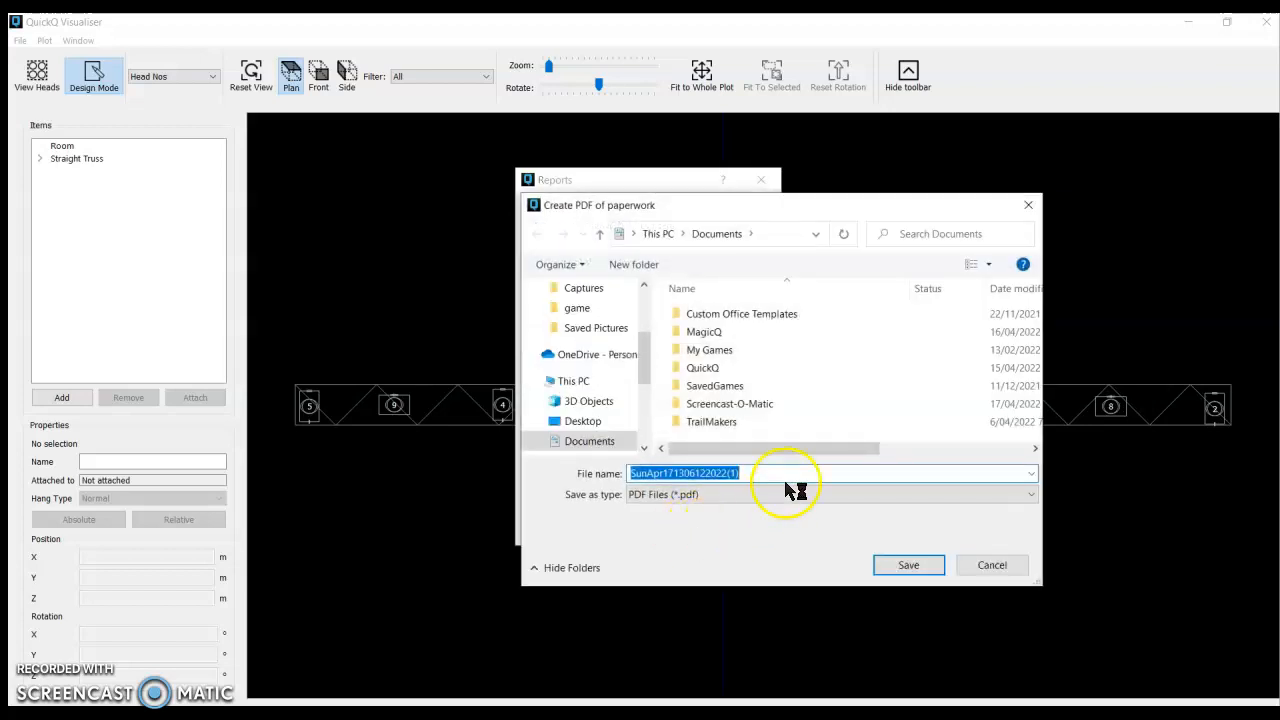
scroll(603, 432, "down", 3)
scroll(580, 425, "down", 2)
scroll(560, 398, "up", 2)
scroll(612, 410, "down", 2)
scroll(611, 412, "up", 1)
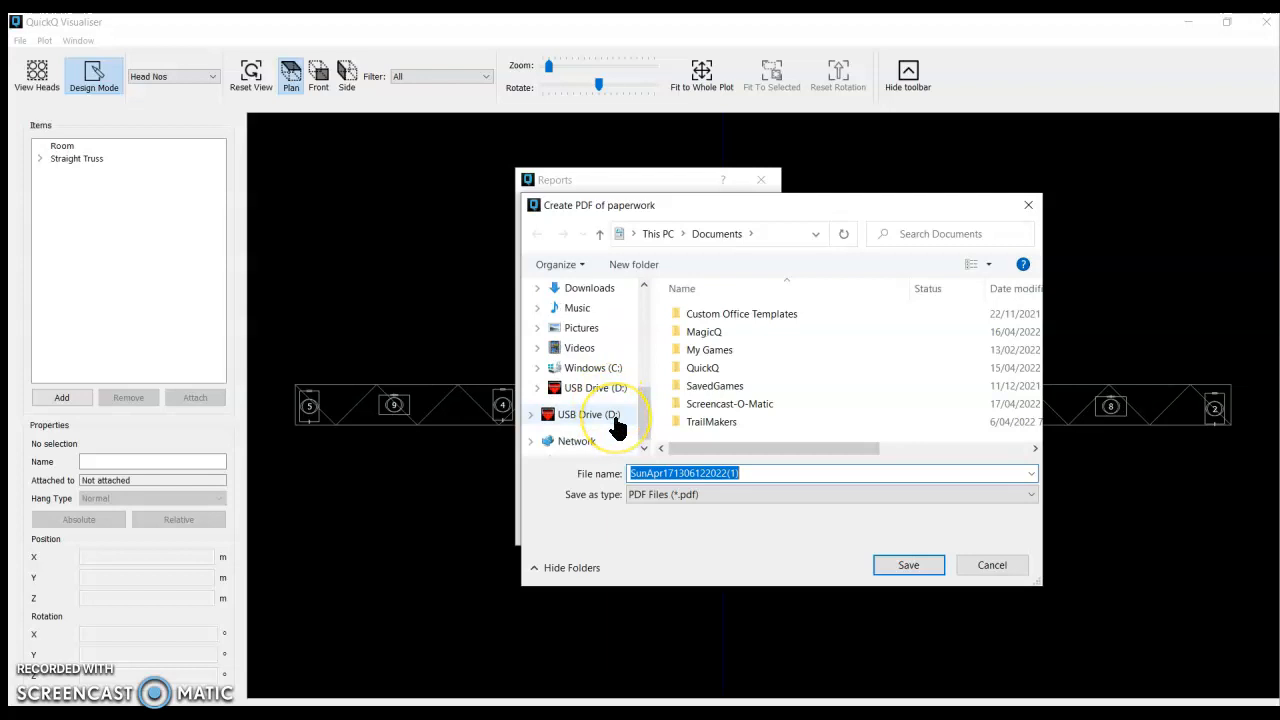
left_click(615, 425)
double_click(736, 316)
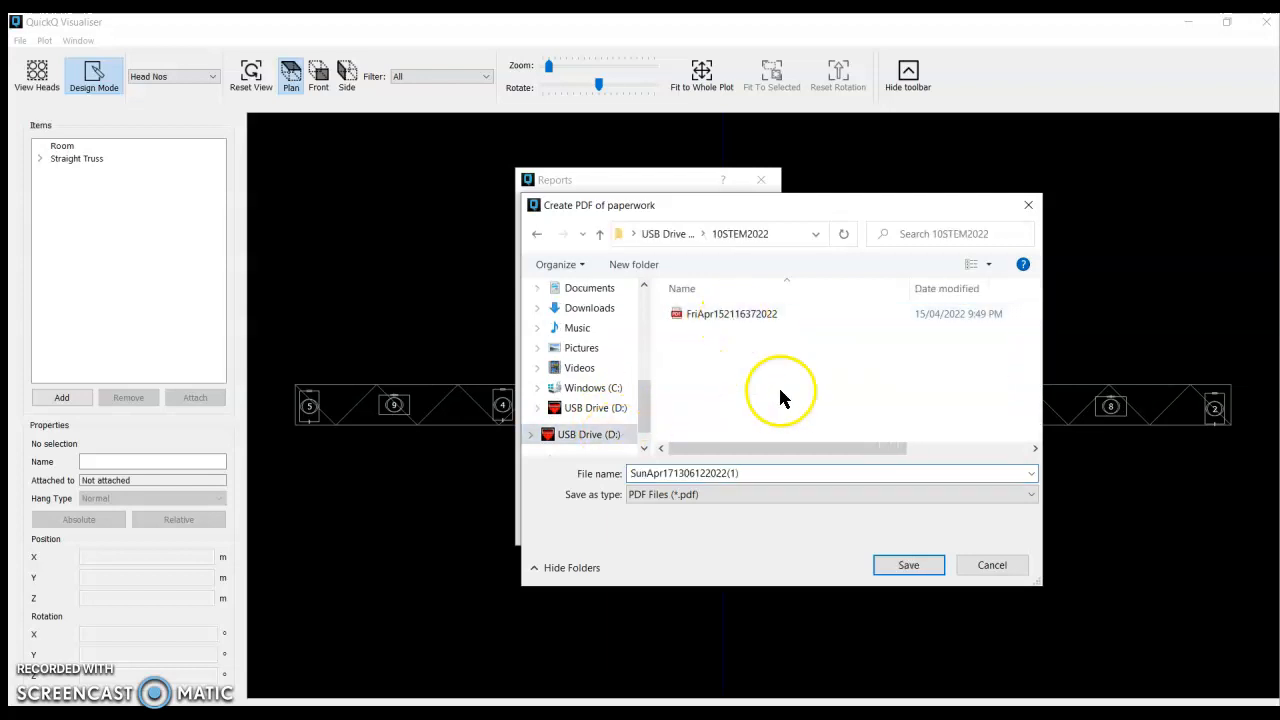
double_click(800, 473)
double_click(800, 473)
type("plot")
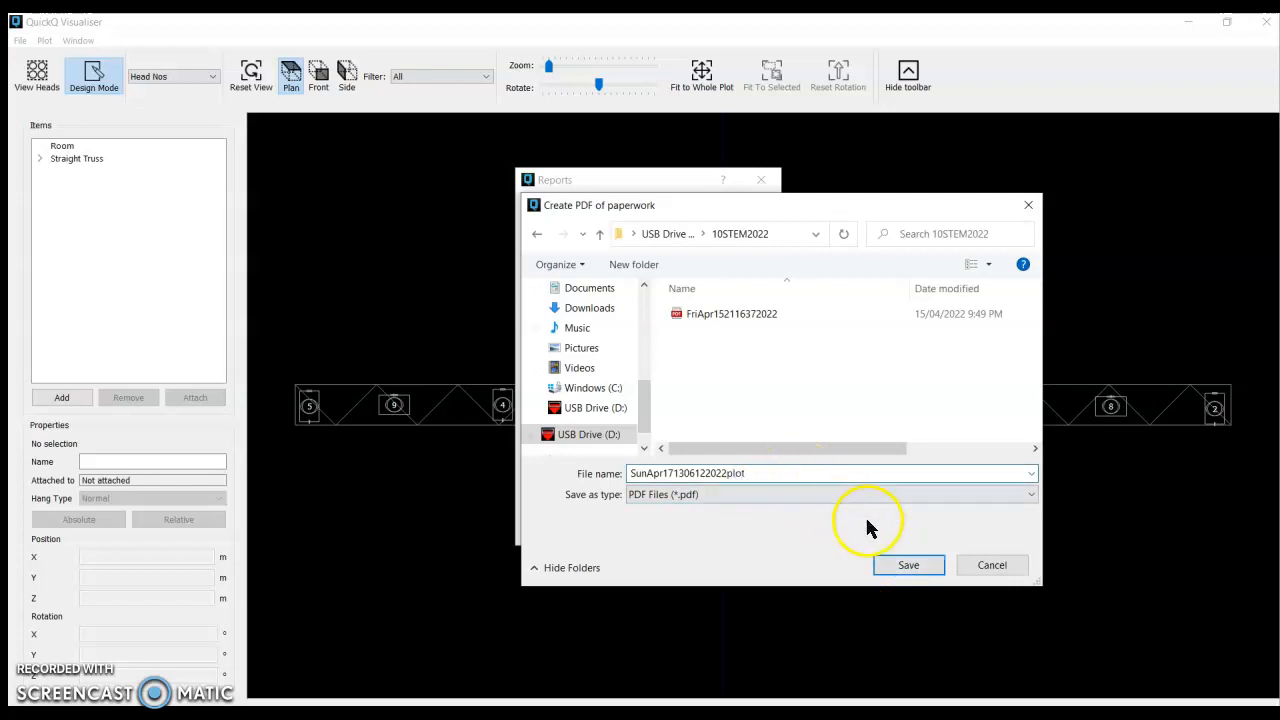
left_click(900, 566)
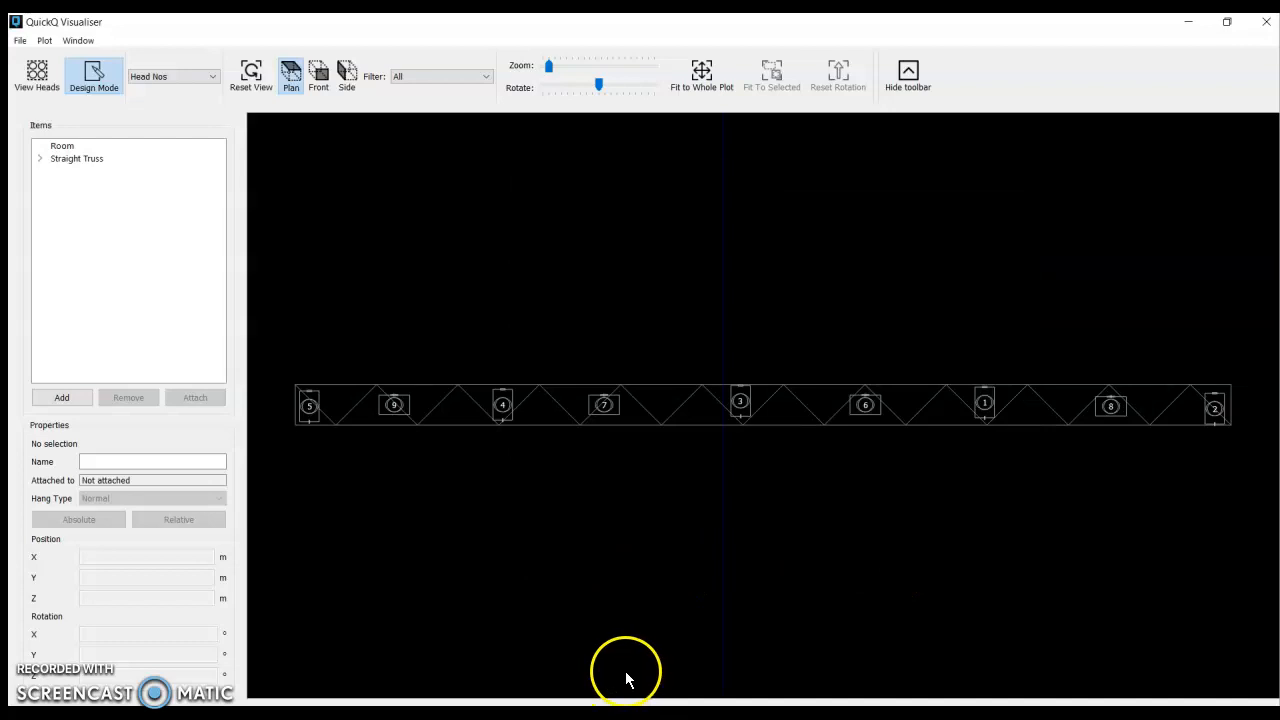
left_click(262, 715)
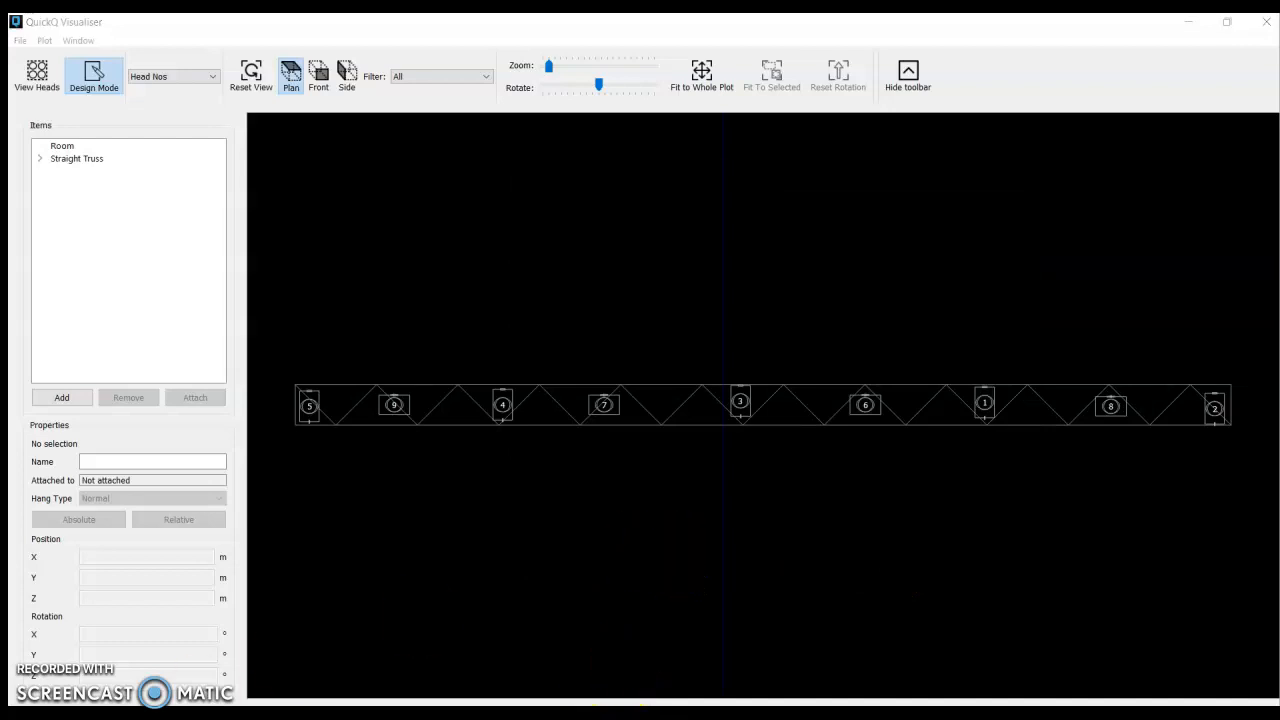
scroll(258, 537, "down", 3)
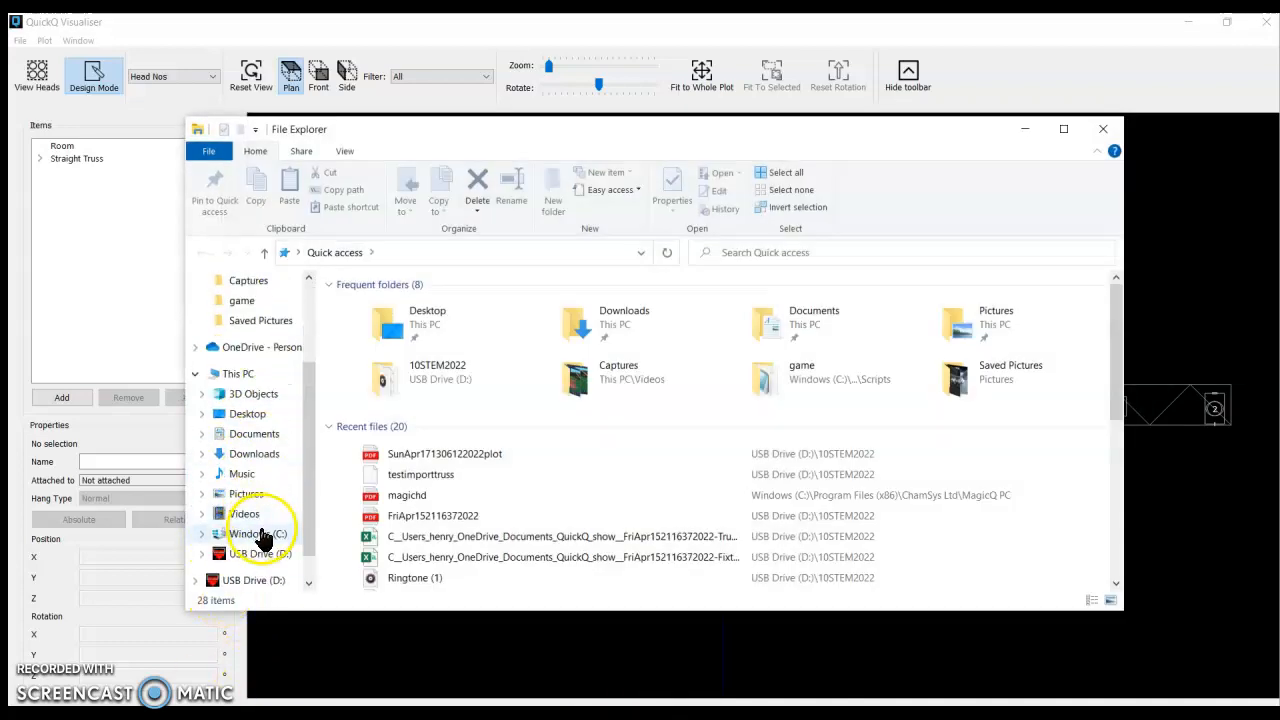
left_click(258, 540)
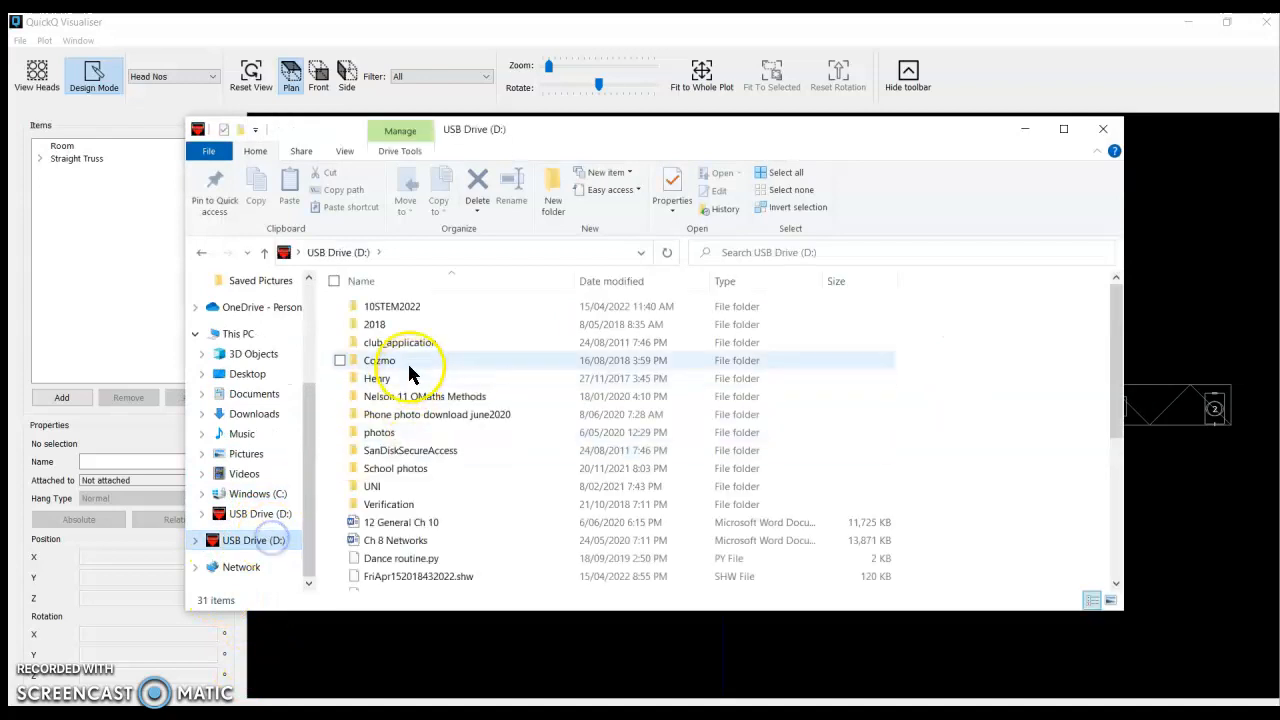
double_click(414, 305)
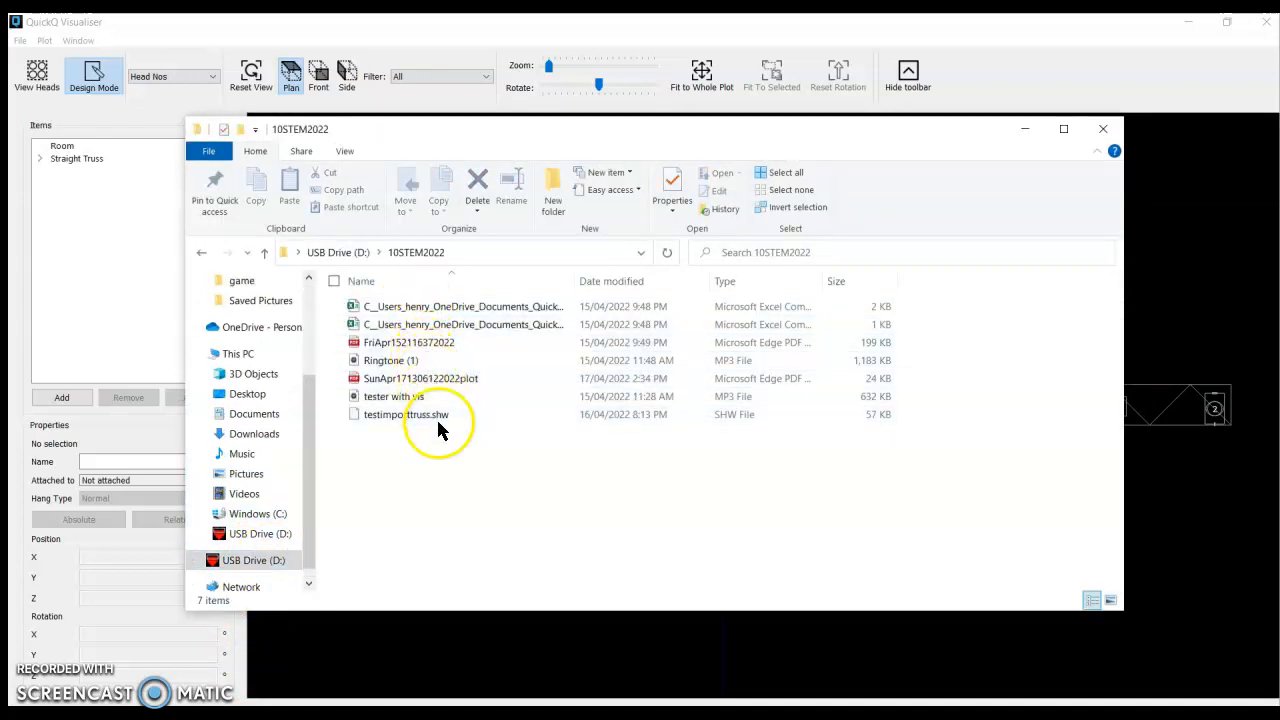
double_click(457, 379)
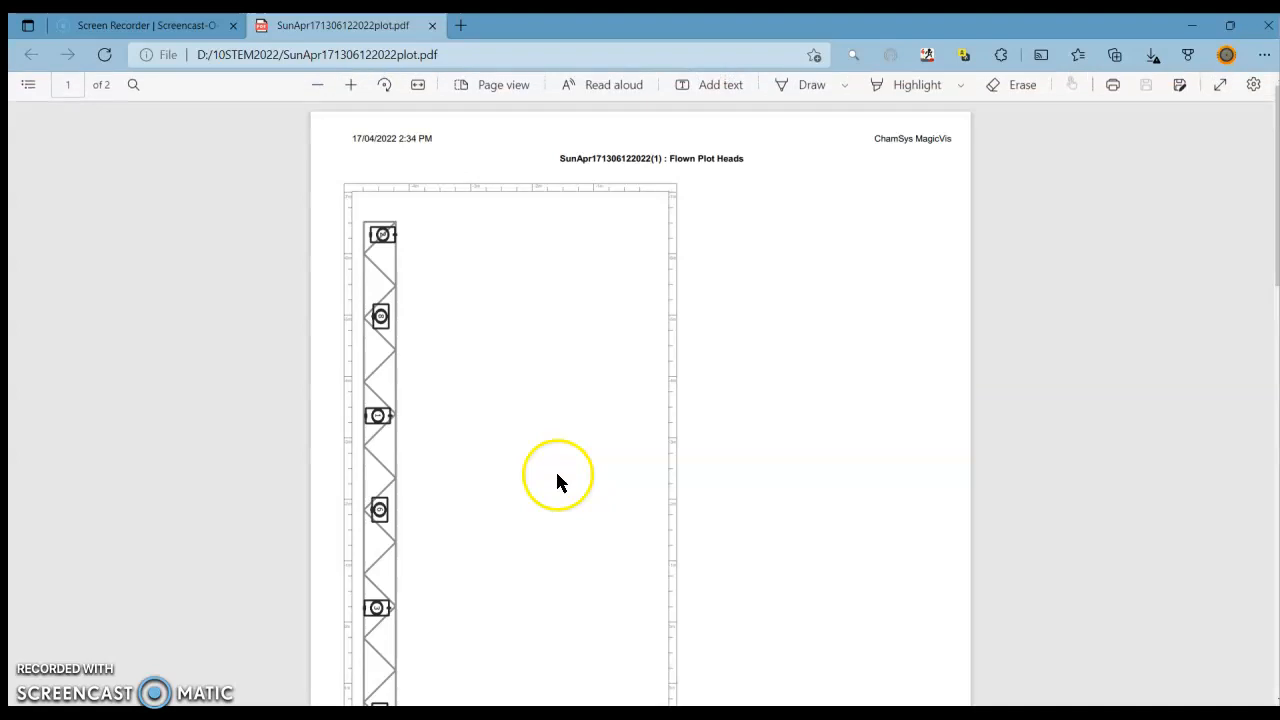
Step: Examine the exported plot's truss, checking the head numbers, the fixture positions along it and the metre scale around the drawing
scroll(639, 477, "down", 2)
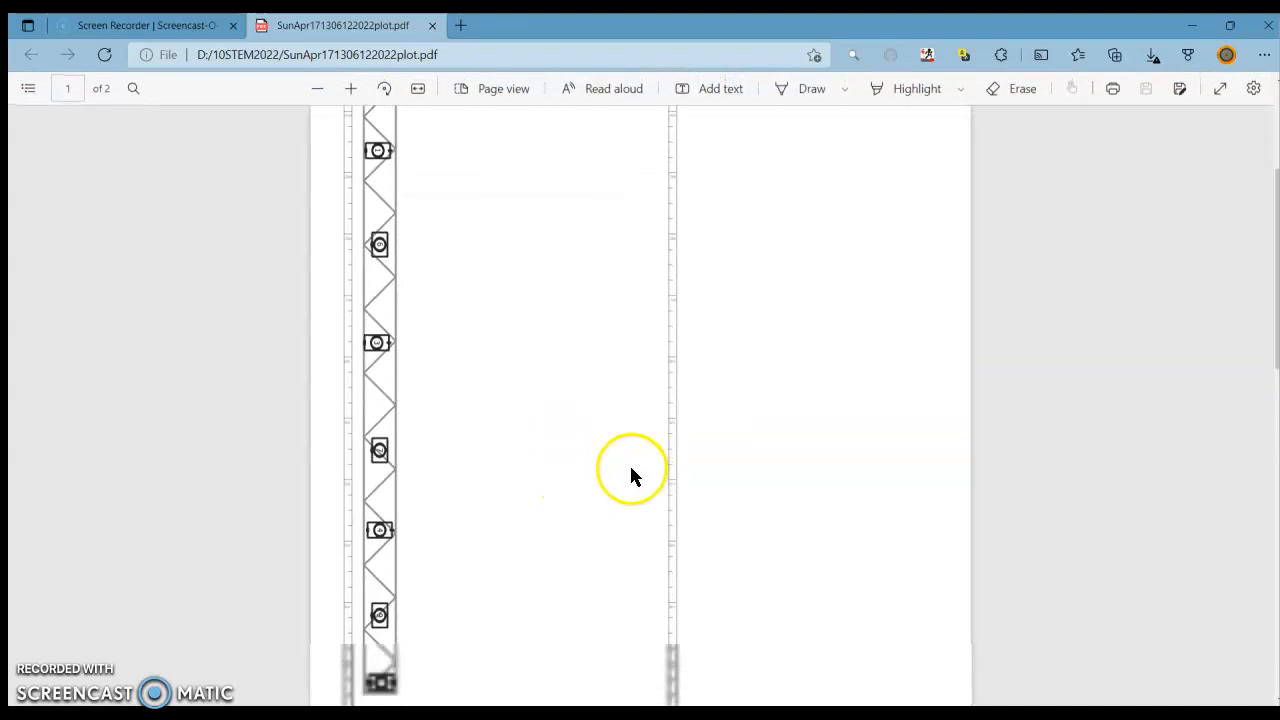
scroll(629, 463, "down", 2)
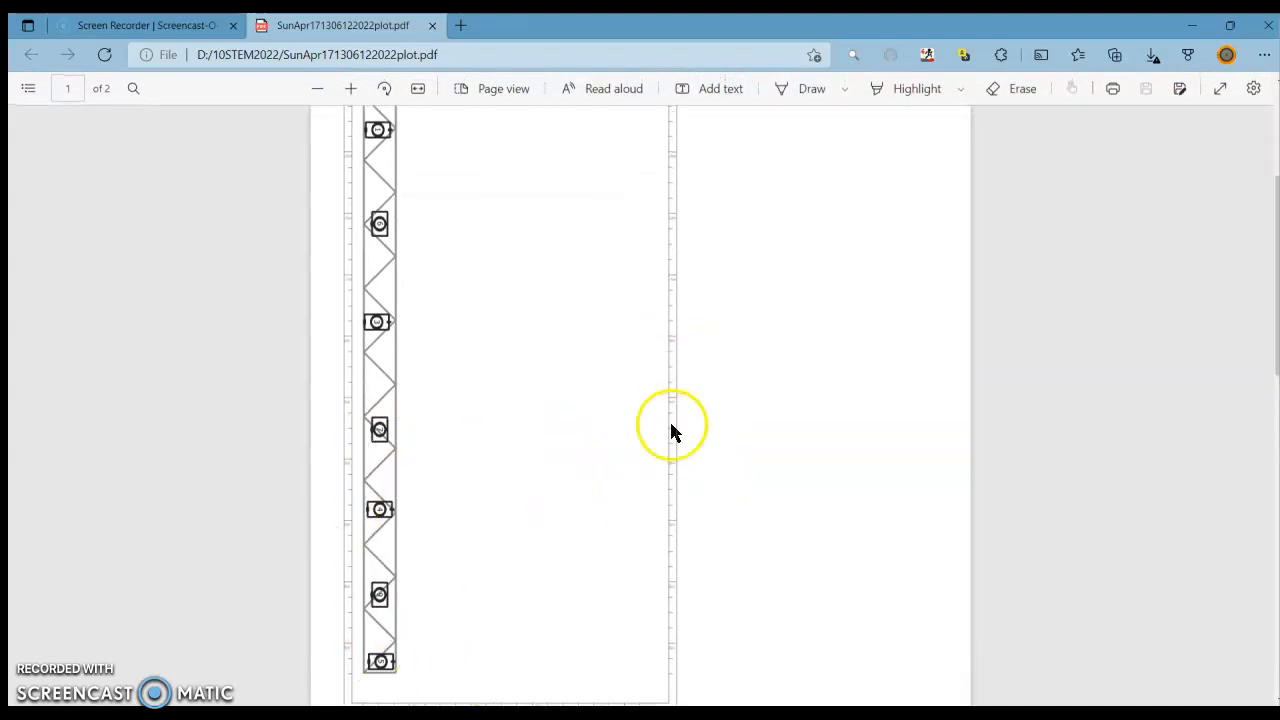
scroll(482, 456, "up", 3)
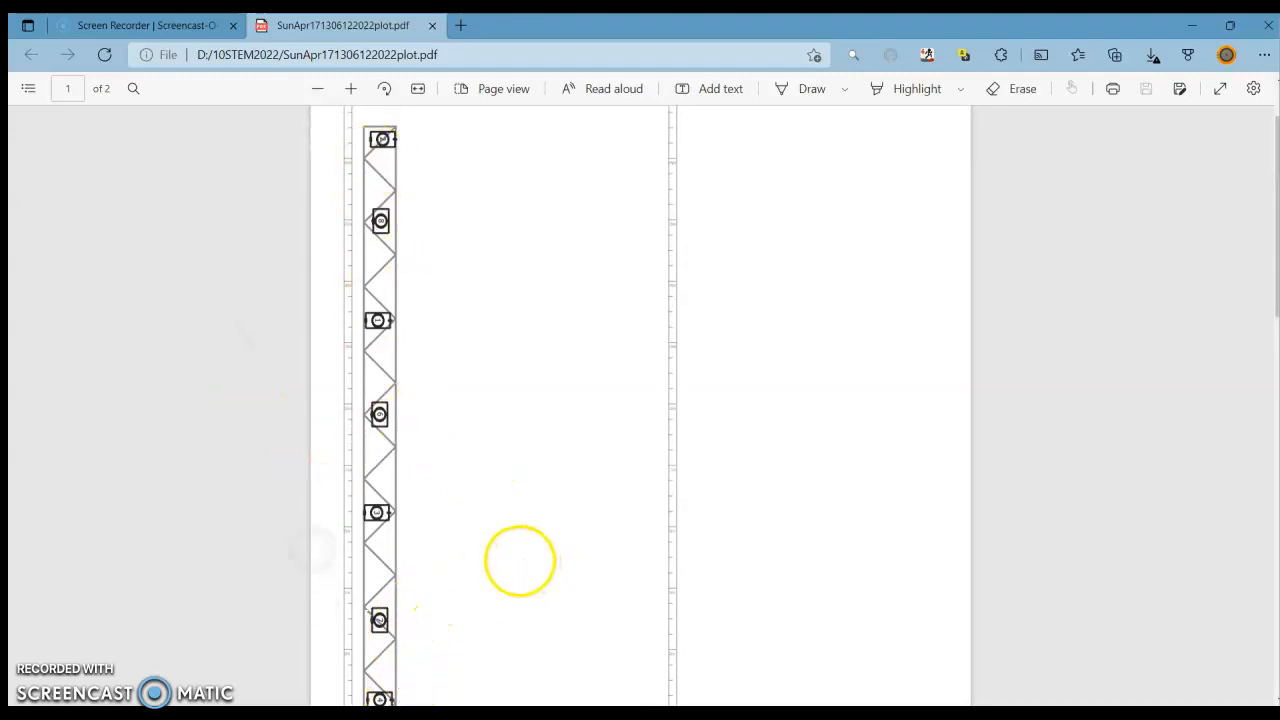
scroll(517, 560, "down", 4, "ctrl")
scroll(677, 548, "up", 4, "ctrl")
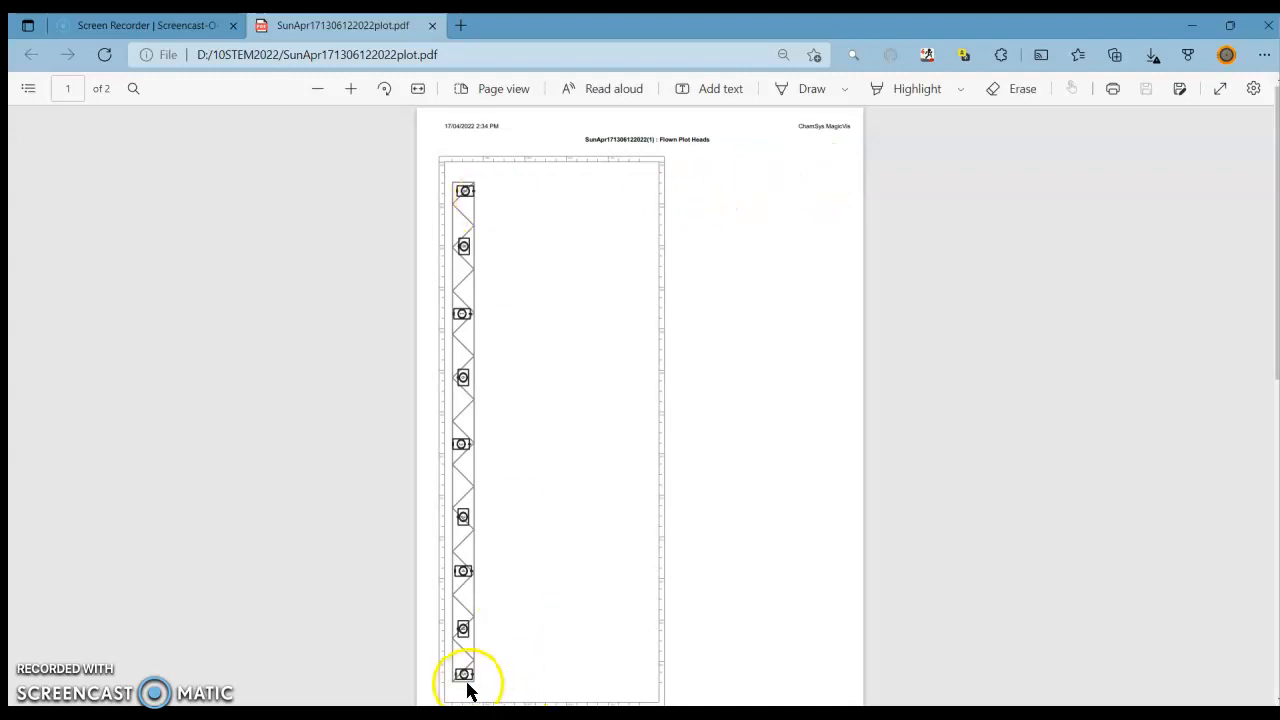
scroll(481, 562, "up", 2, "ctrl")
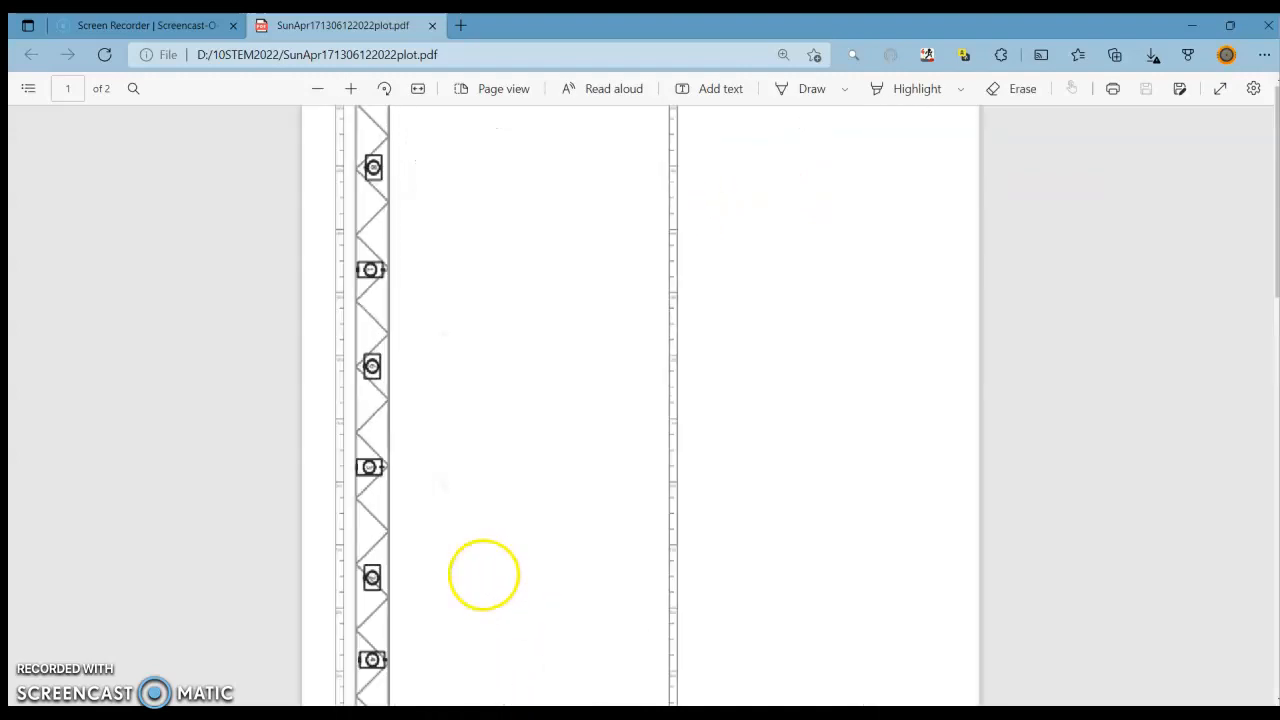
scroll(483, 575, "up", 2, "ctrl")
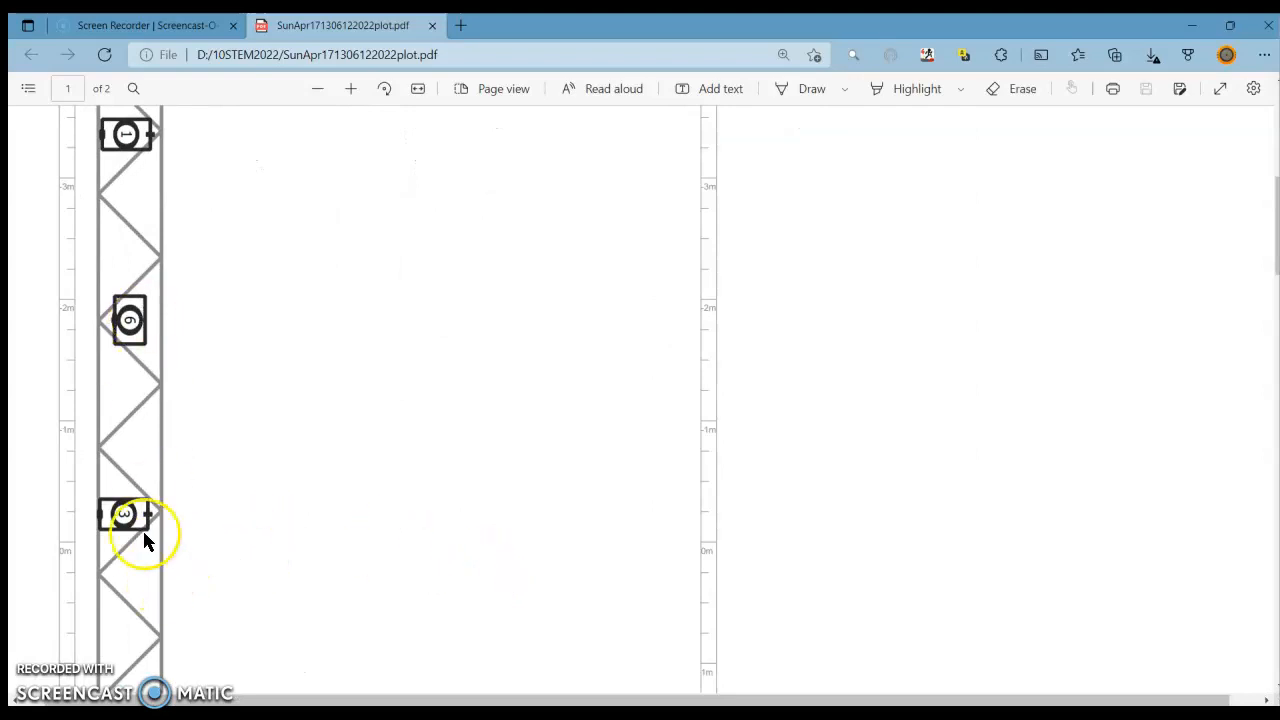
scroll(413, 503, "down", 3, "ctrl")
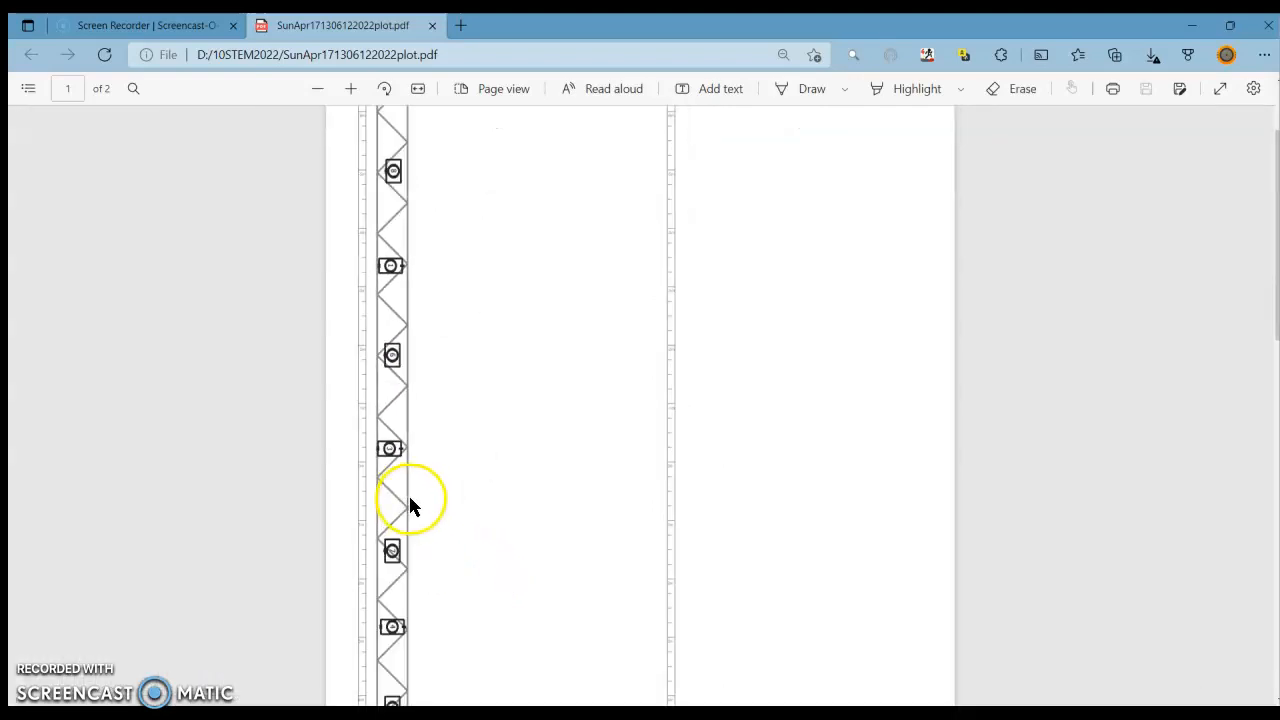
scroll(622, 400, "down", 2, "ctrl")
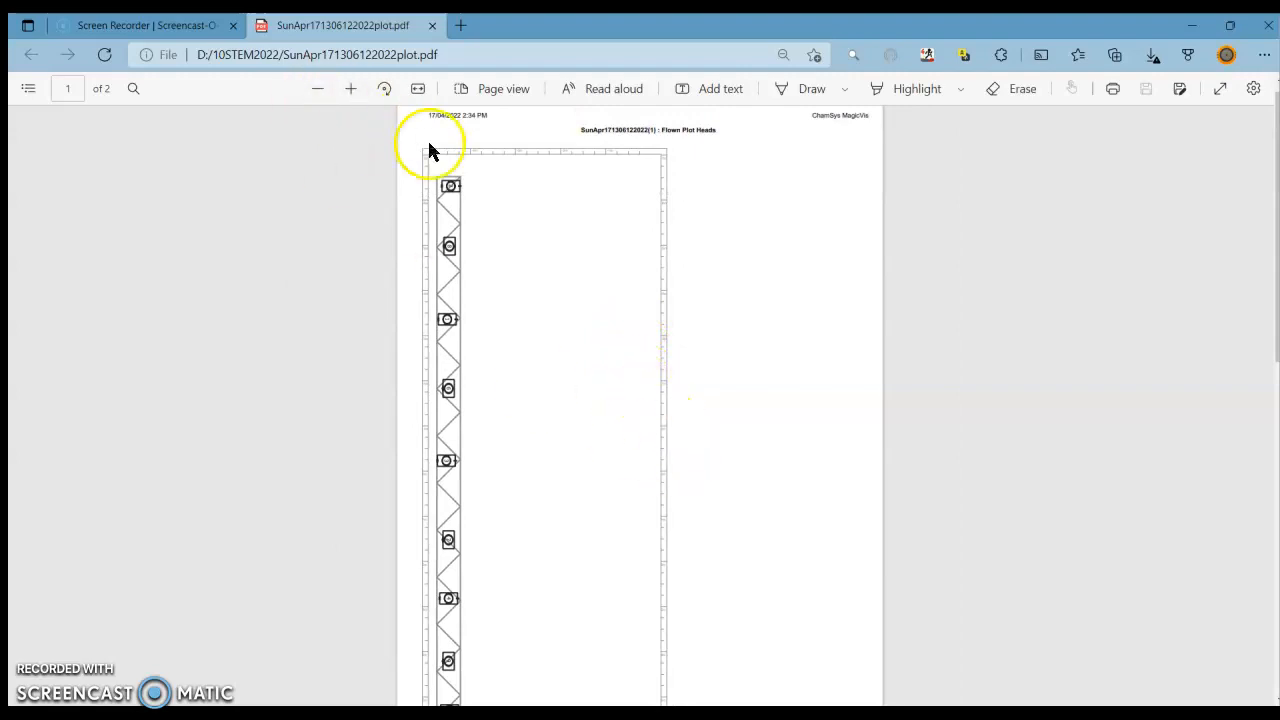
scroll(451, 183, "up", 3, "ctrl")
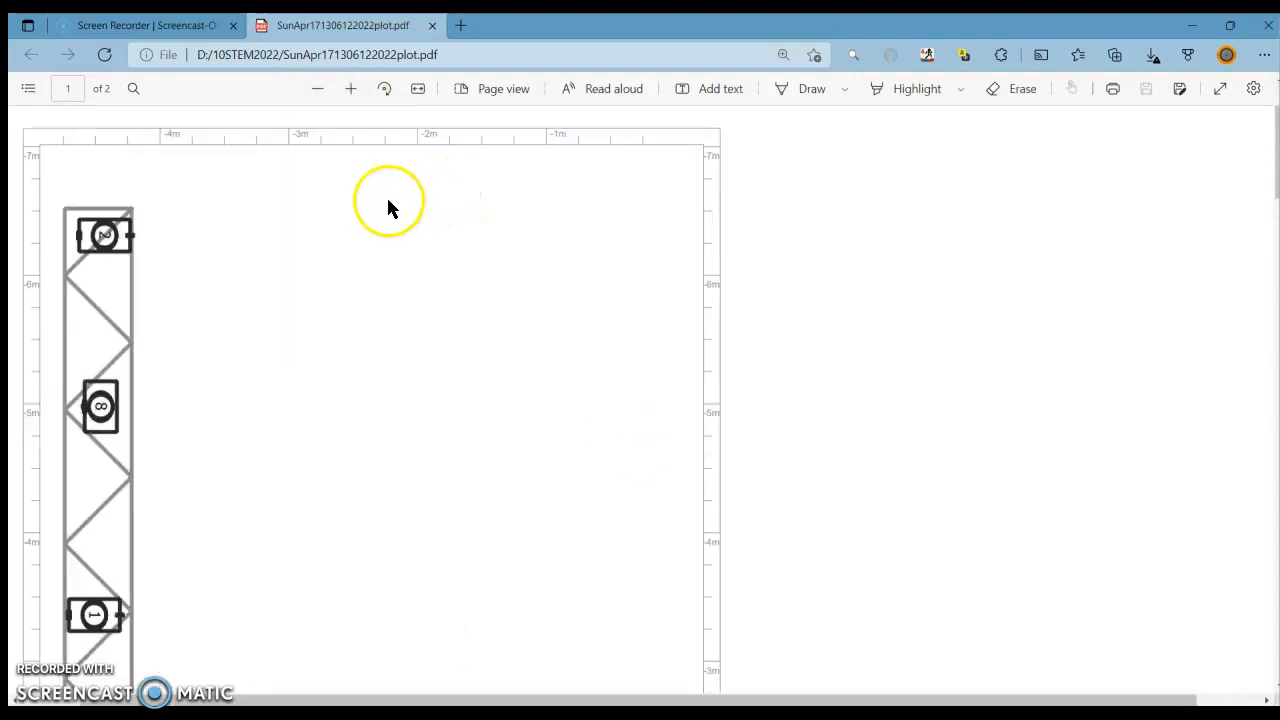
scroll(389, 203, "down", 2)
scroll(389, 203, "down", 3, "ctrl")
scroll(389, 203, "down", 2)
scroll(490, 400, "down", 3)
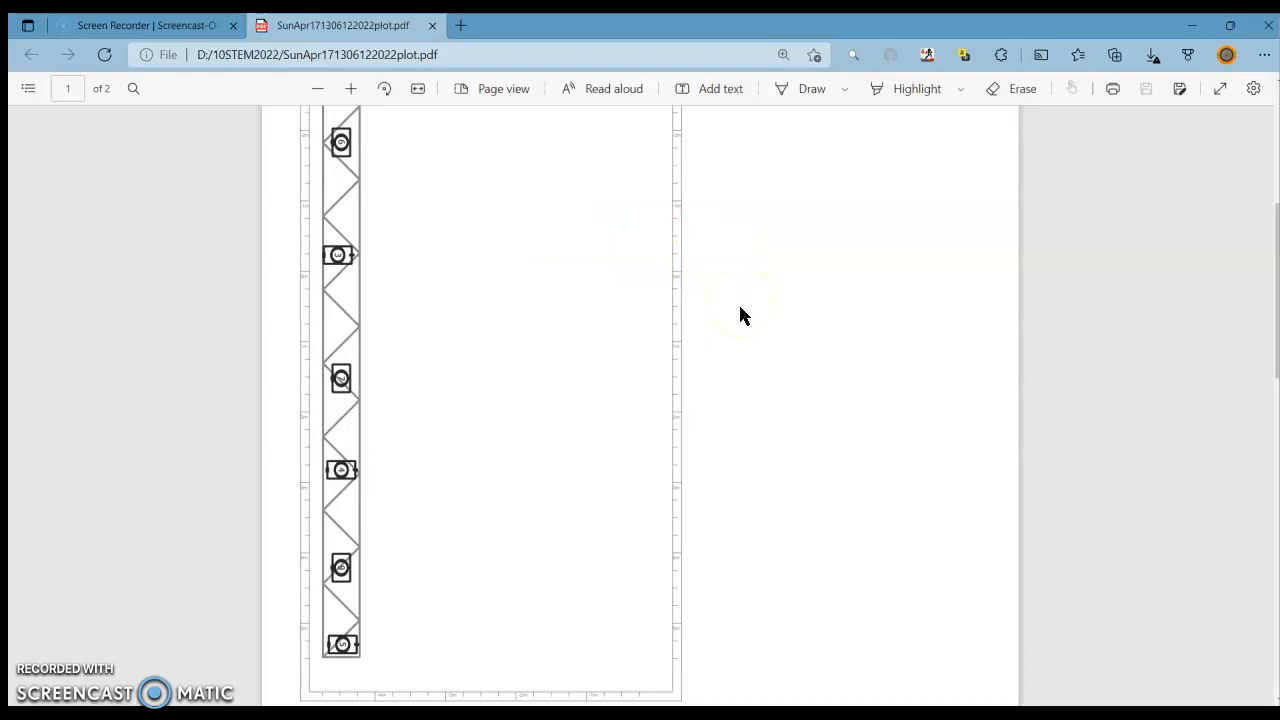
scroll(740, 315, "up", 3, "ctrl")
scroll(740, 315, "down", 4, "ctrl")
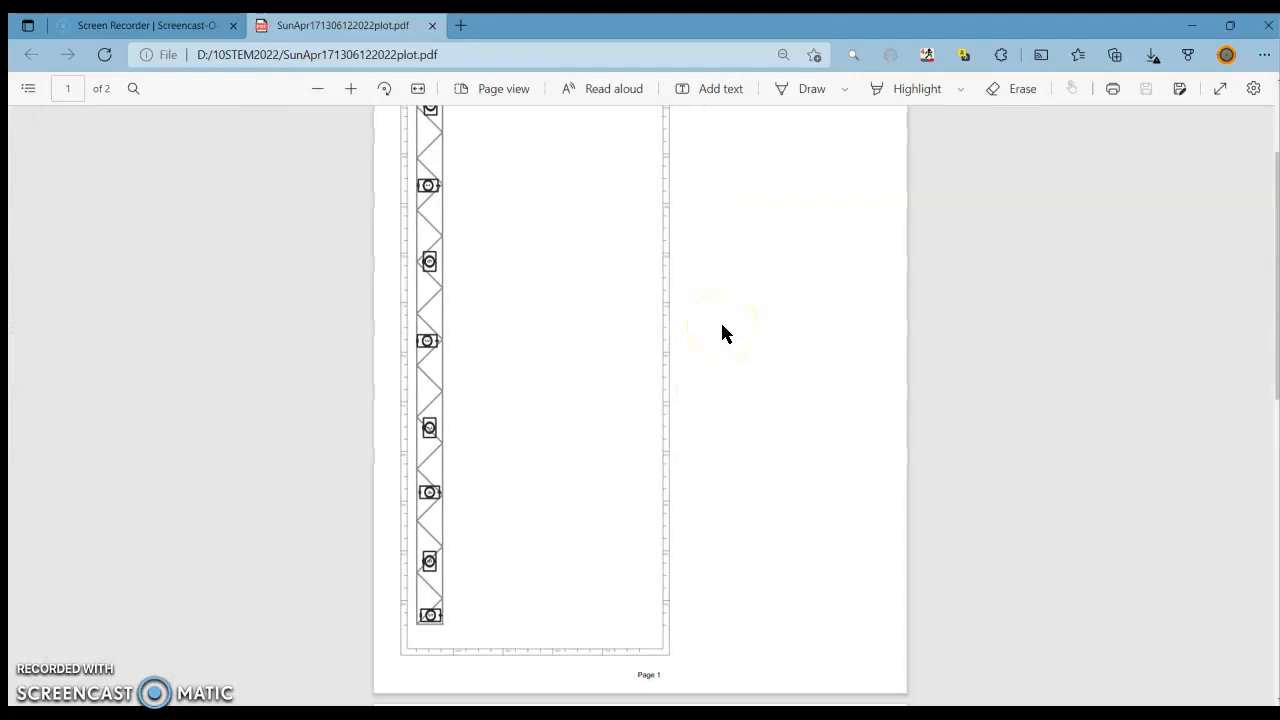
Step: Switch back to QuickQ Designer and QuickQ Visualiser, bringing both windows to the front in place of the PDF
mouse_move(605, 712)
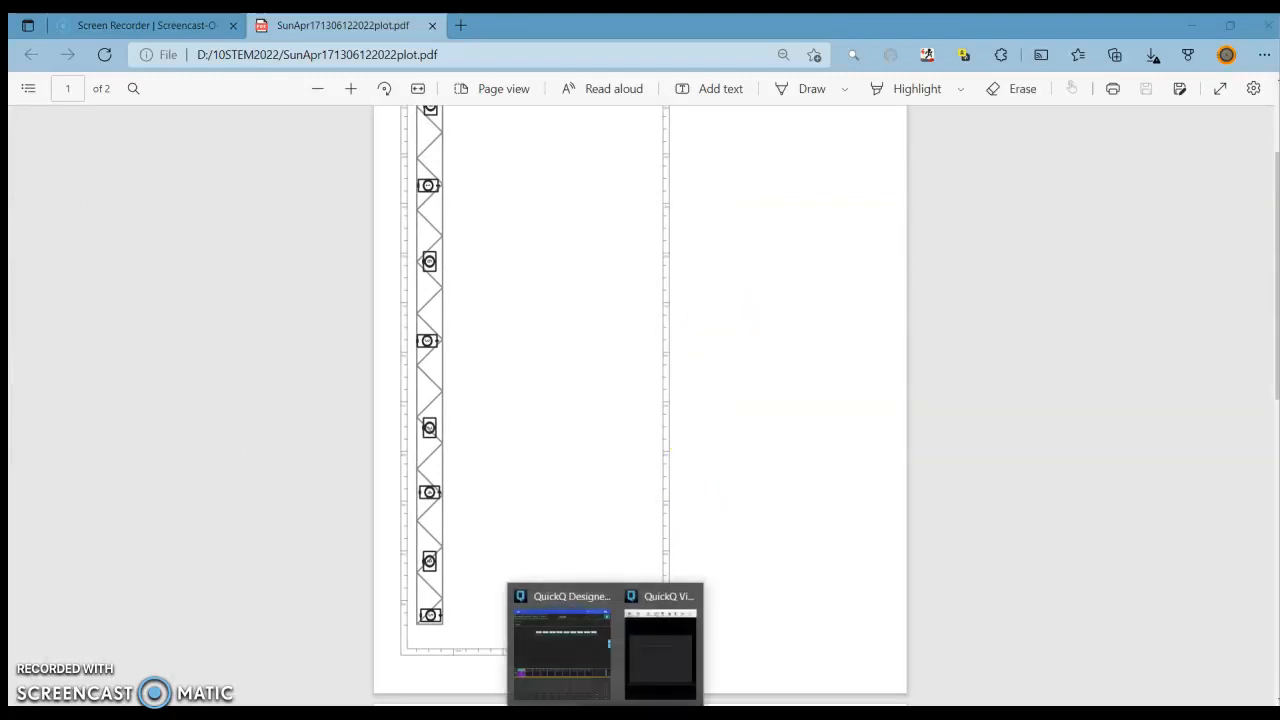
left_click(597, 657)
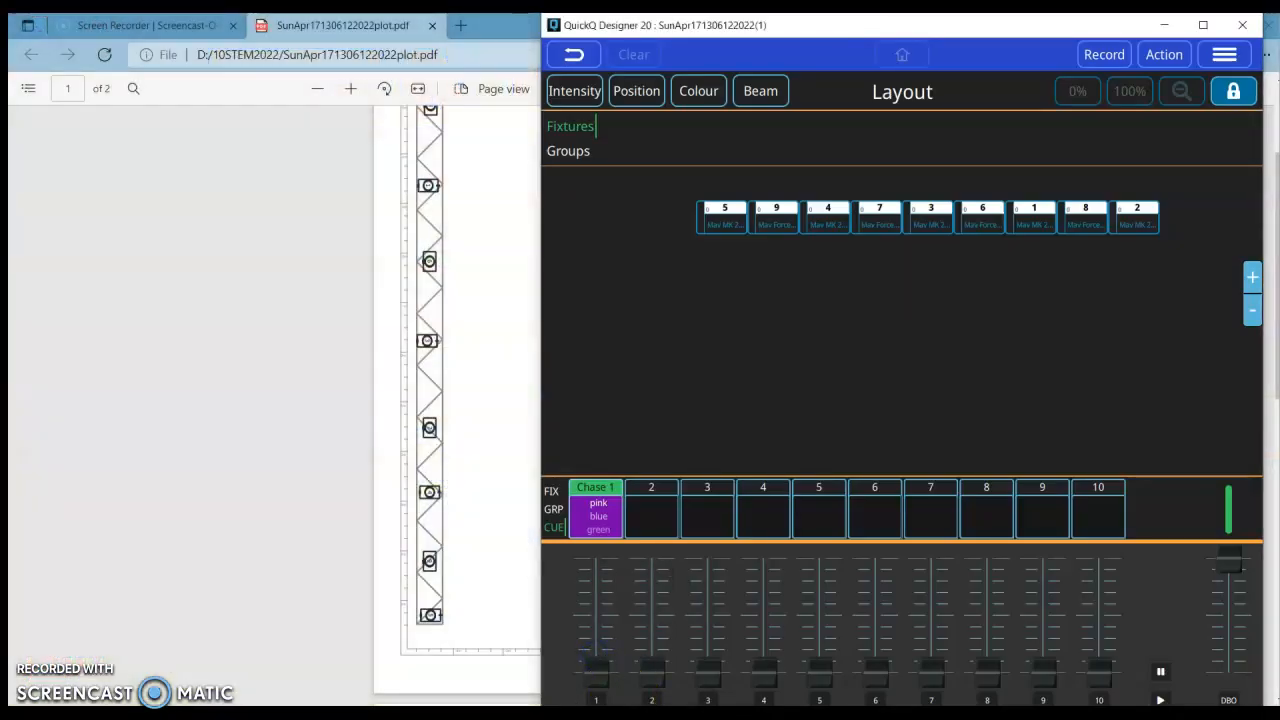
mouse_move(609, 686)
left_click(644, 663)
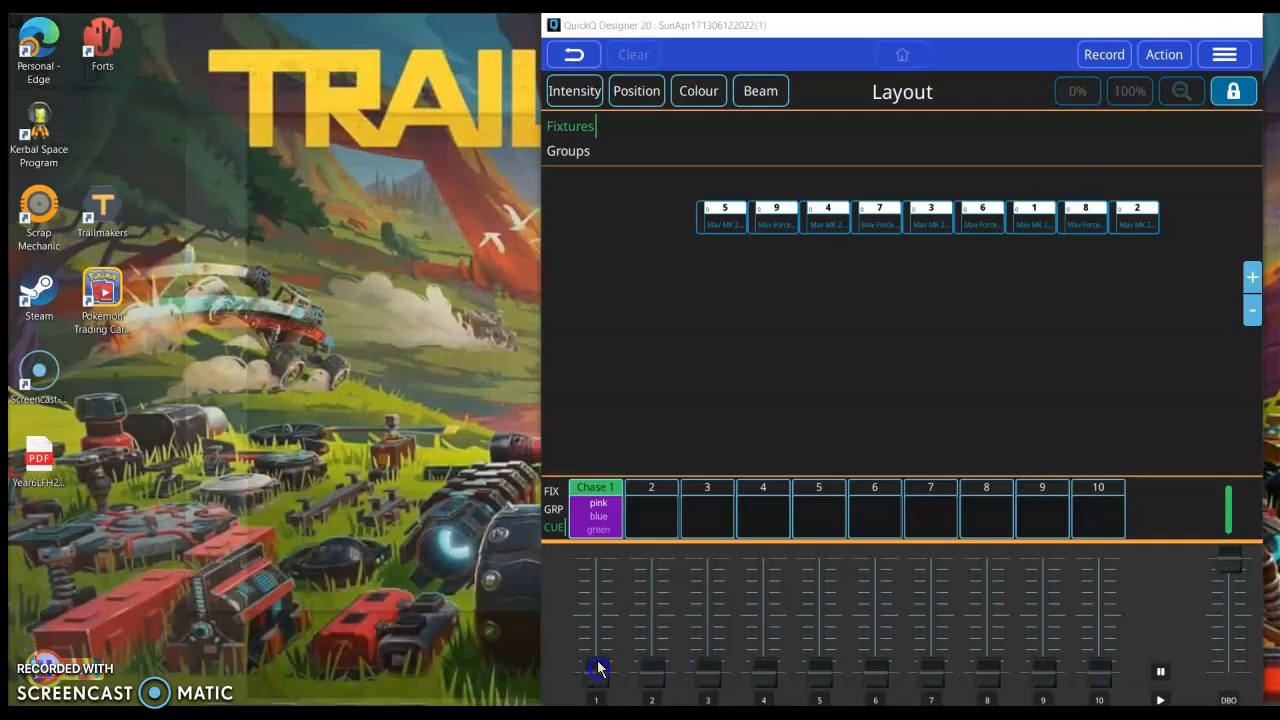
left_click(597, 660)
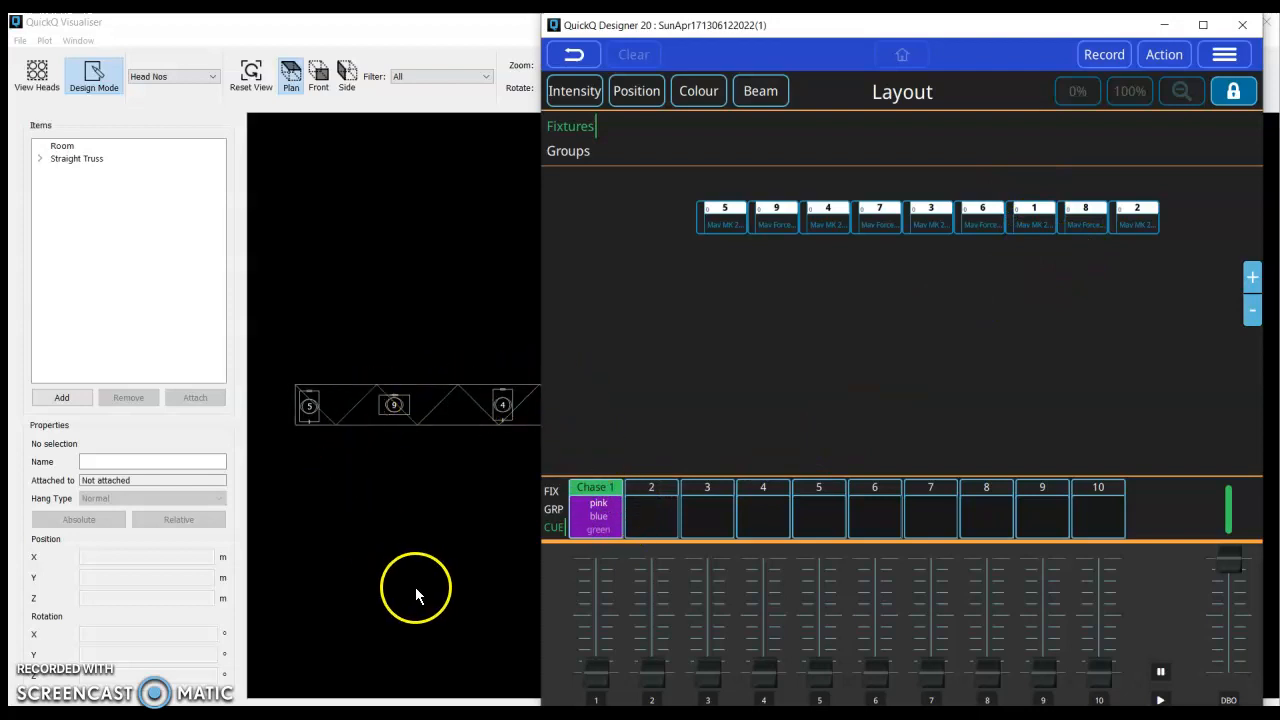
mouse_move(606, 717)
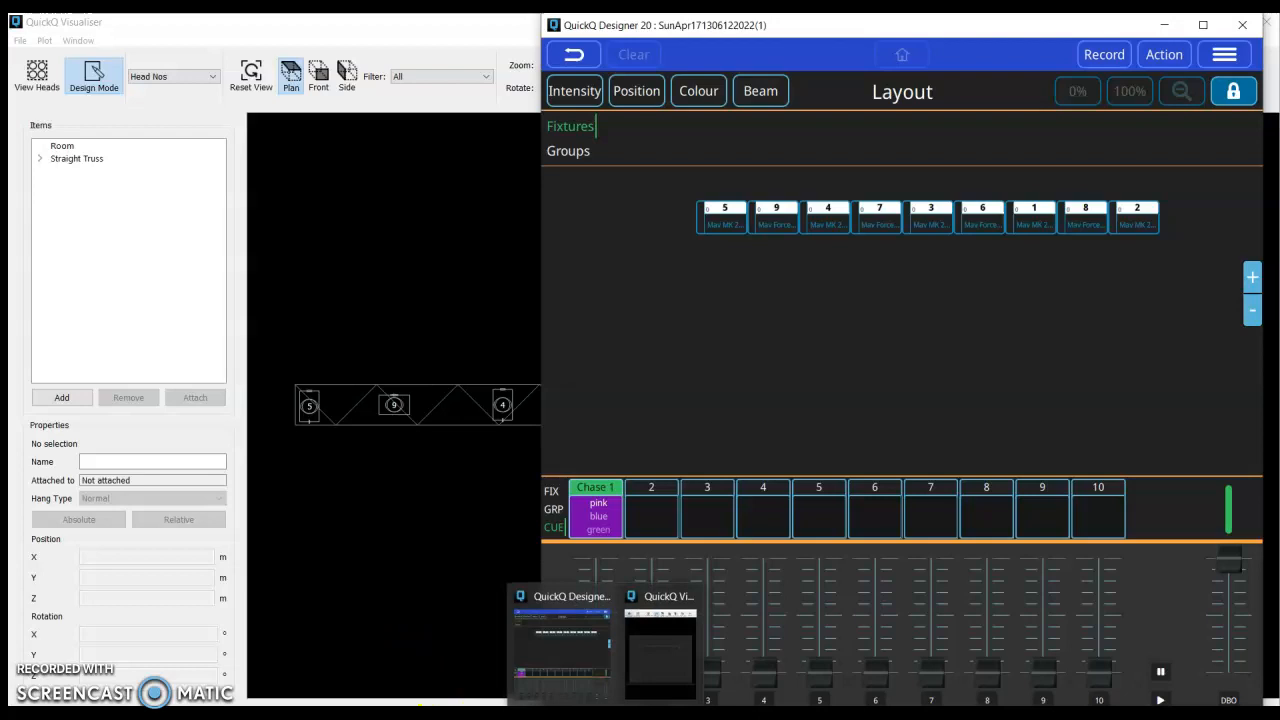